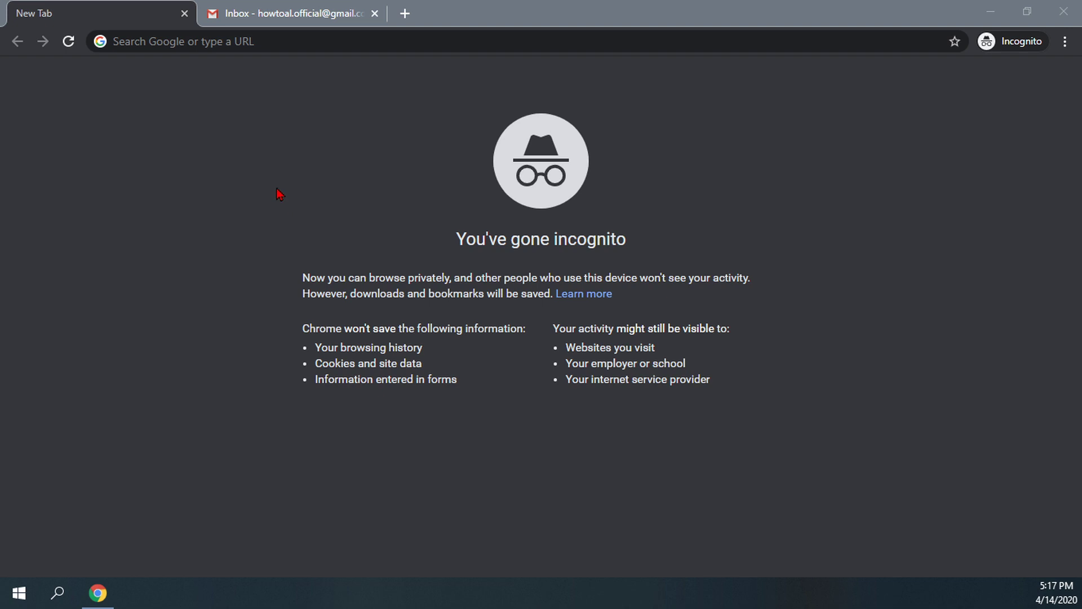
pyautogui.click(285, 12)
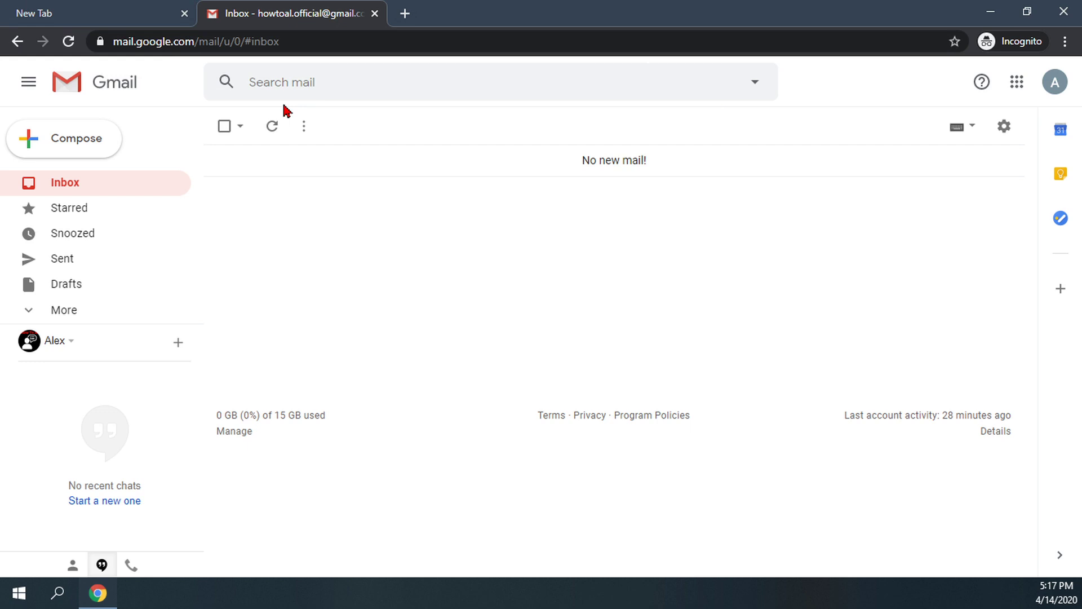
pyautogui.click(125, 16)
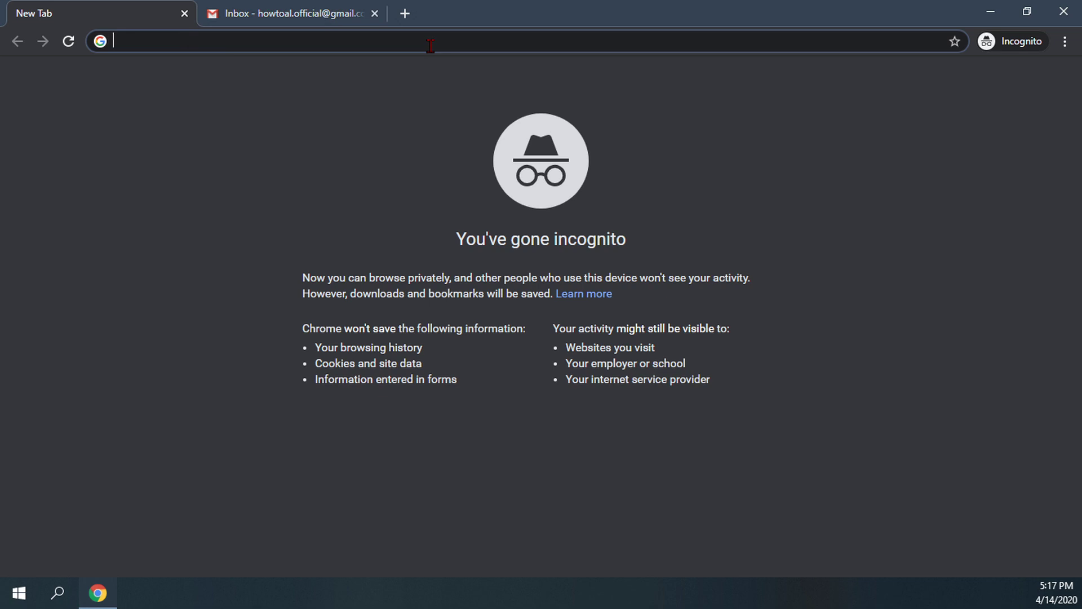
# - Search Google for 'discord' and open the official Discord result
pyautogui.write('discor')
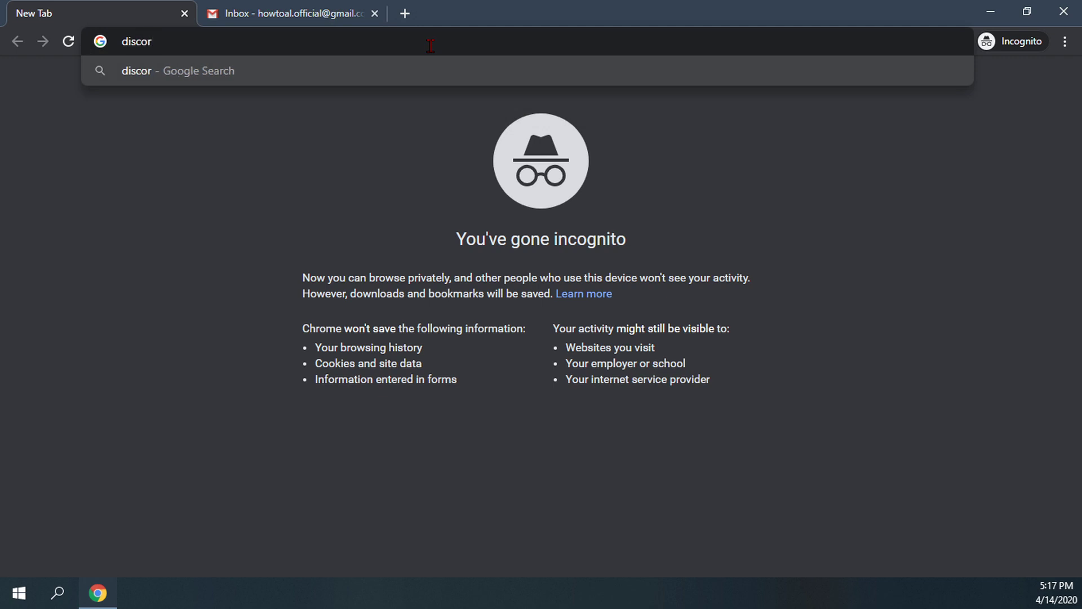
pyautogui.write('d')
pyautogui.press('Return')
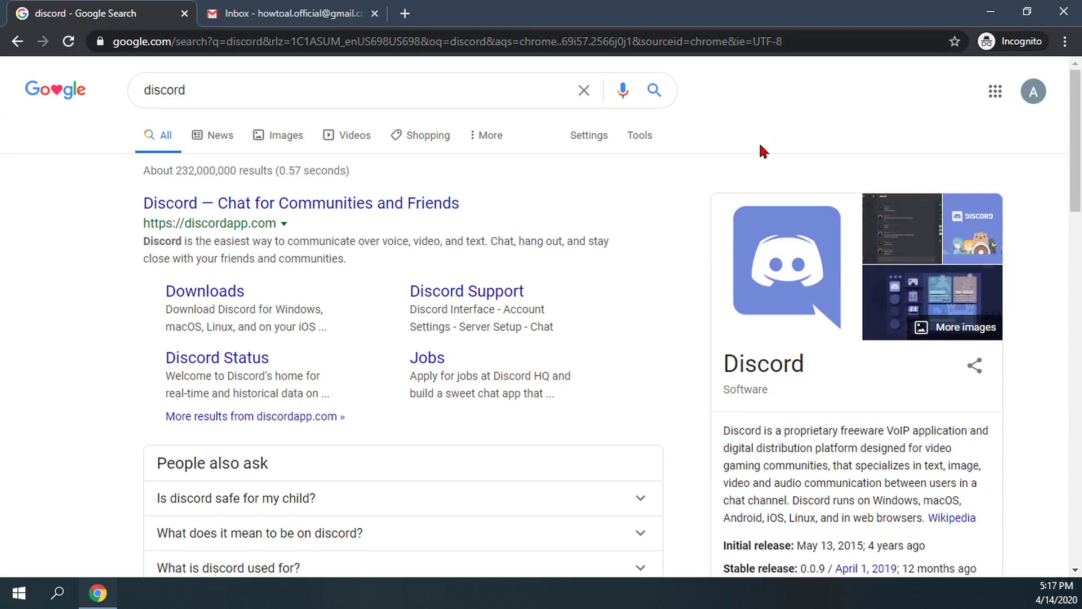
pyautogui.click(315, 213)
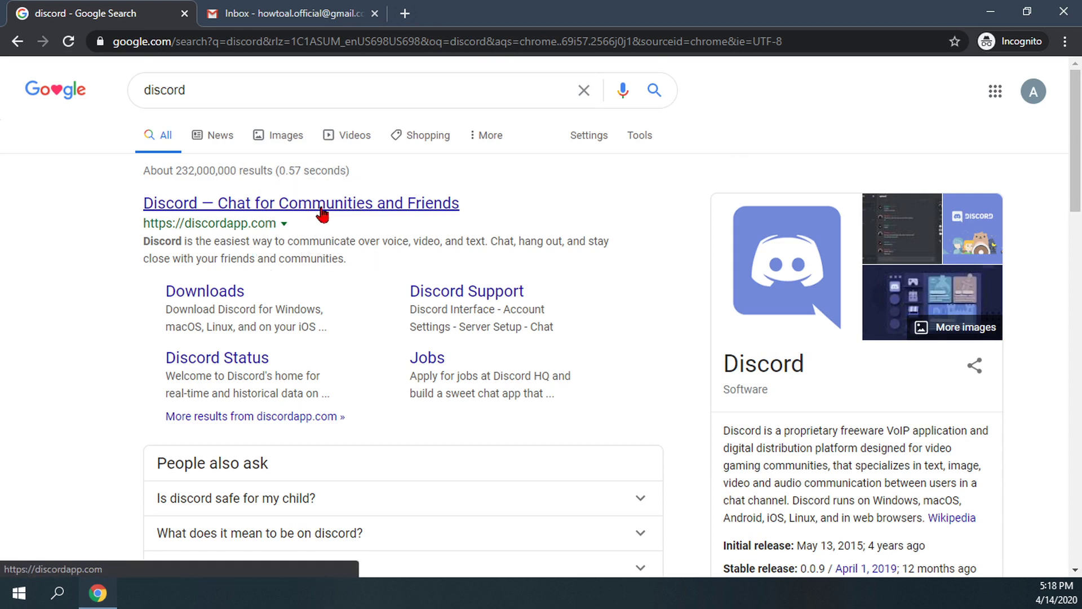
# - Go from the Discord homepage to the Login page, then switch to the Register form
pyautogui.click(350, 209)
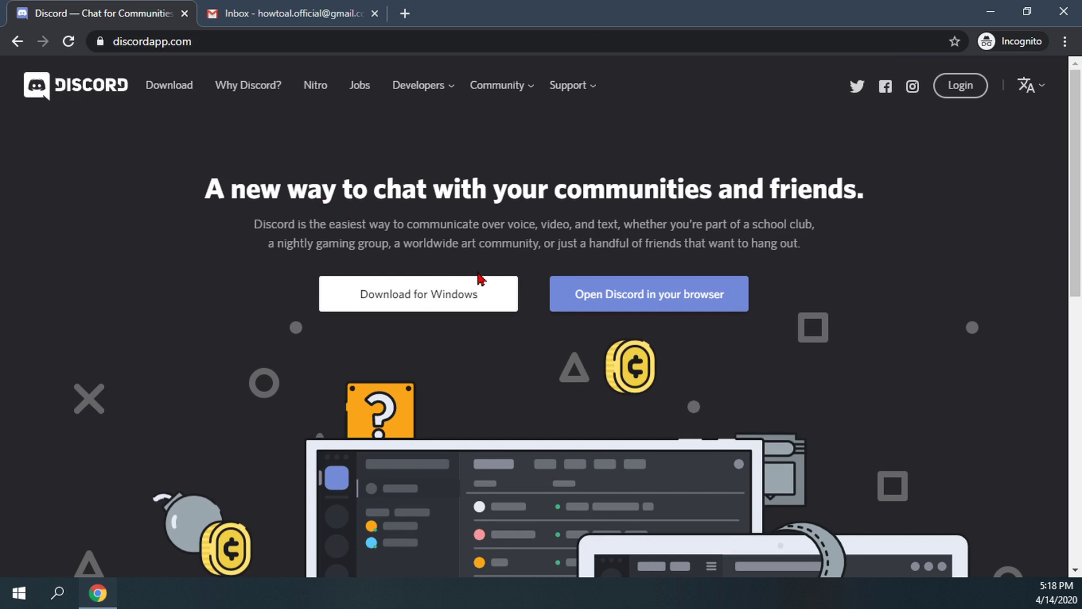
pyautogui.click(429, 298)
pyautogui.click(965, 94)
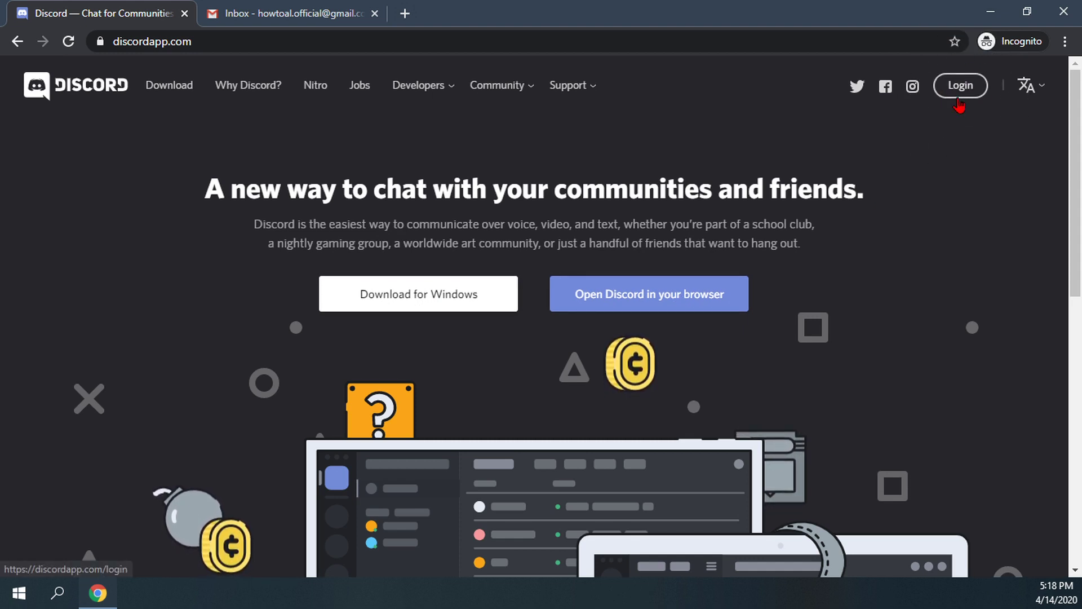
pyautogui.click(959, 91)
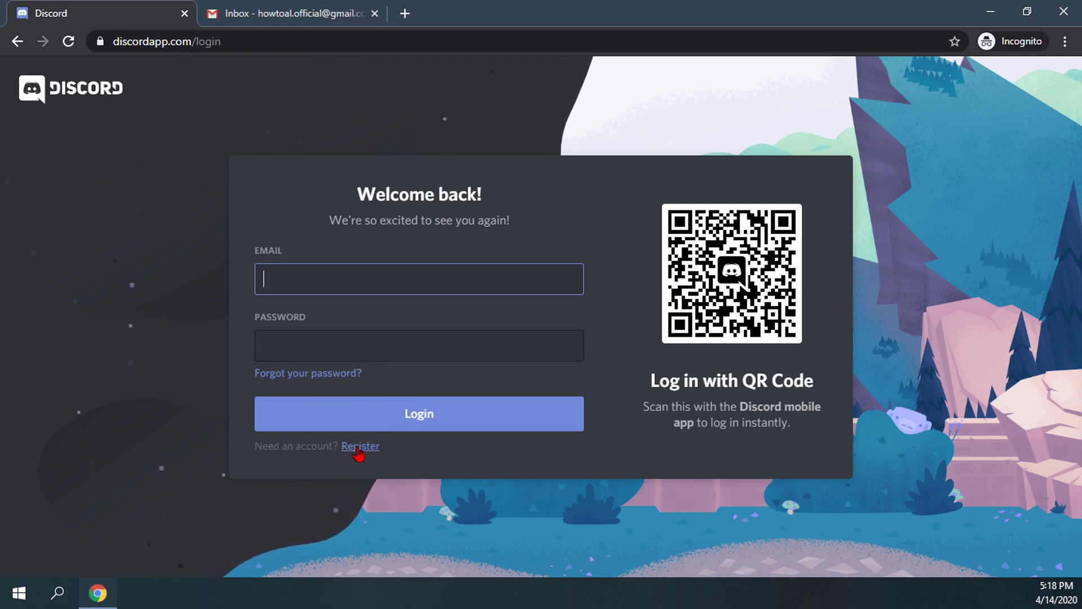
pyautogui.click(359, 449)
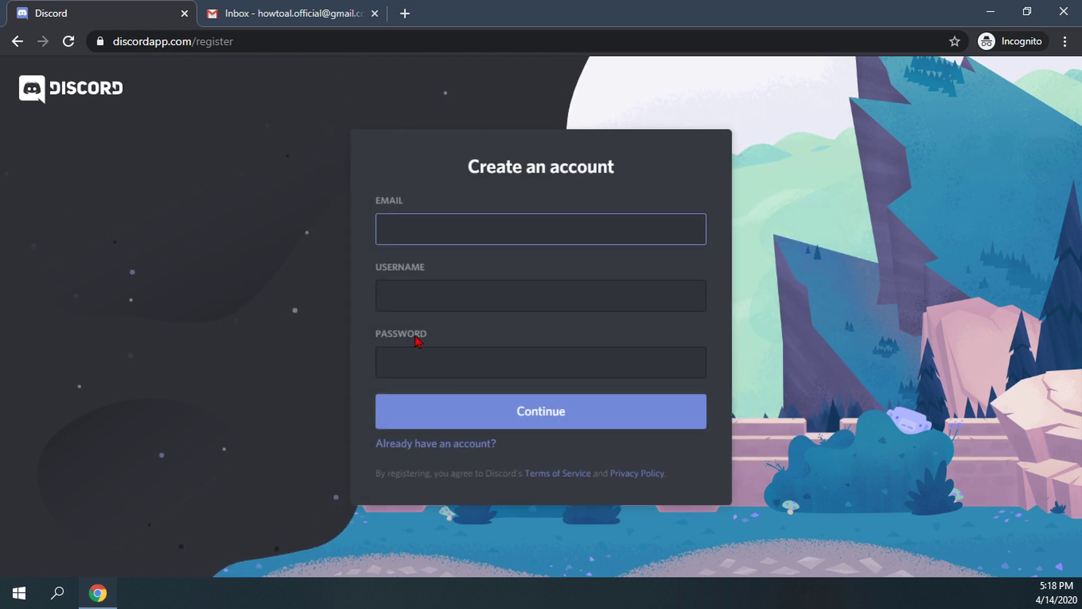
# - Enter the account's email address, the chosen username and the account password in the registration fields
pyautogui.click(503, 233)
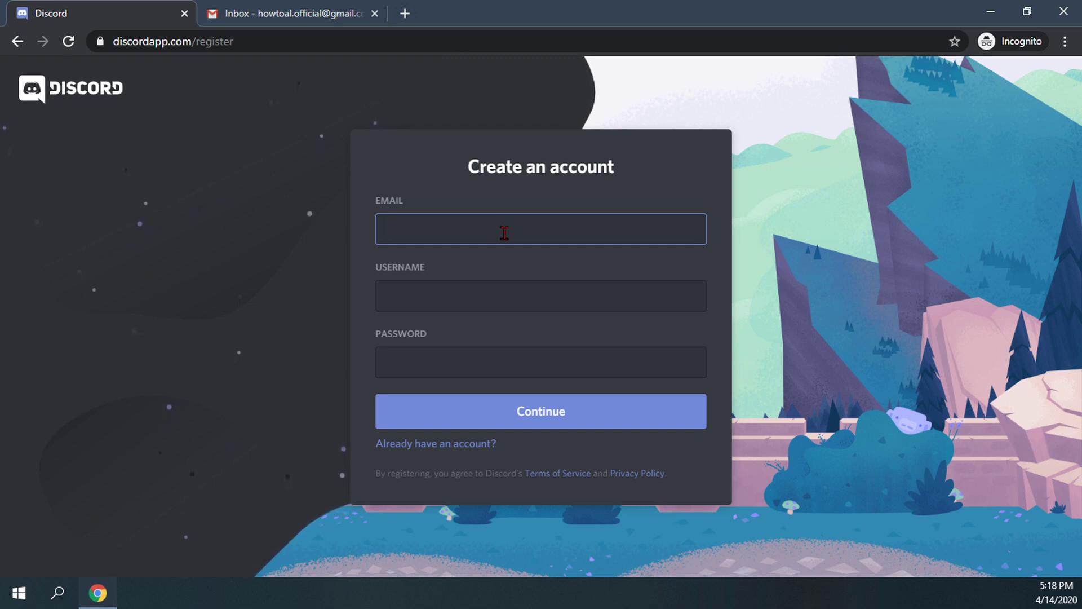
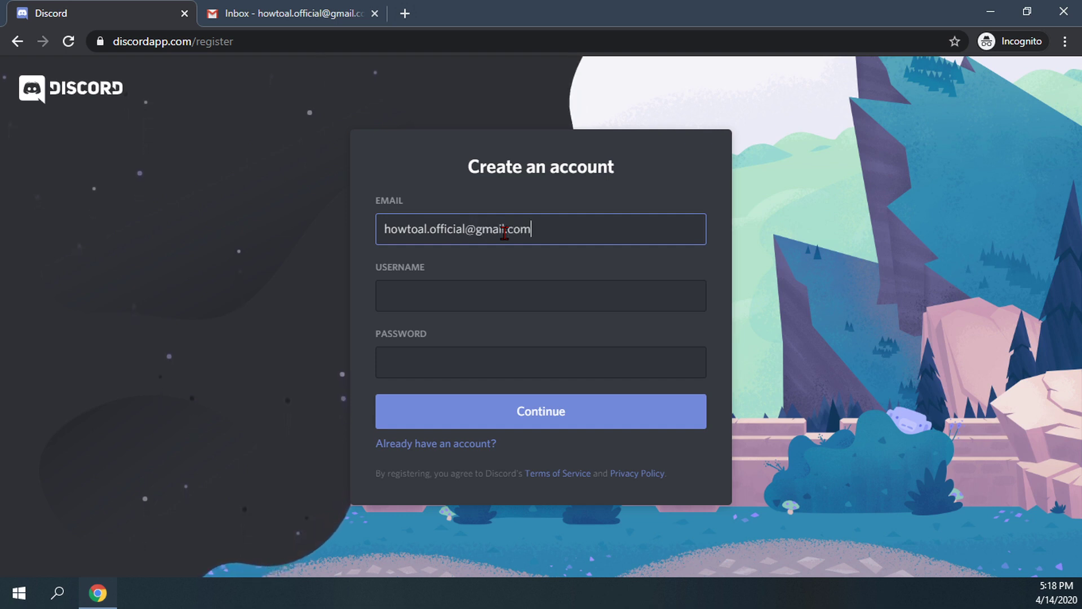
pyautogui.click(478, 293)
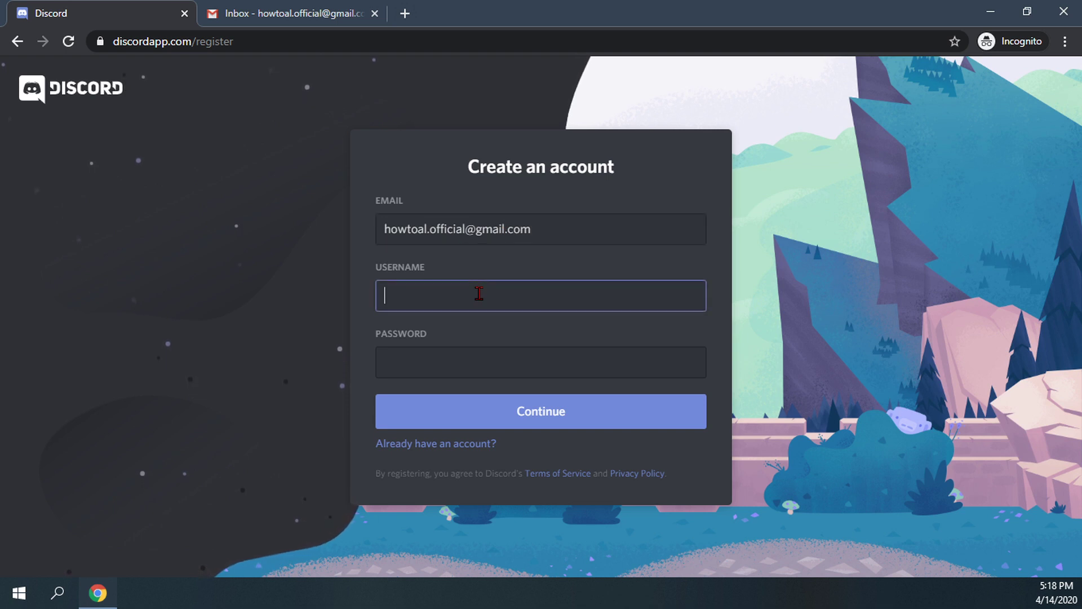
pyautogui.write('How')
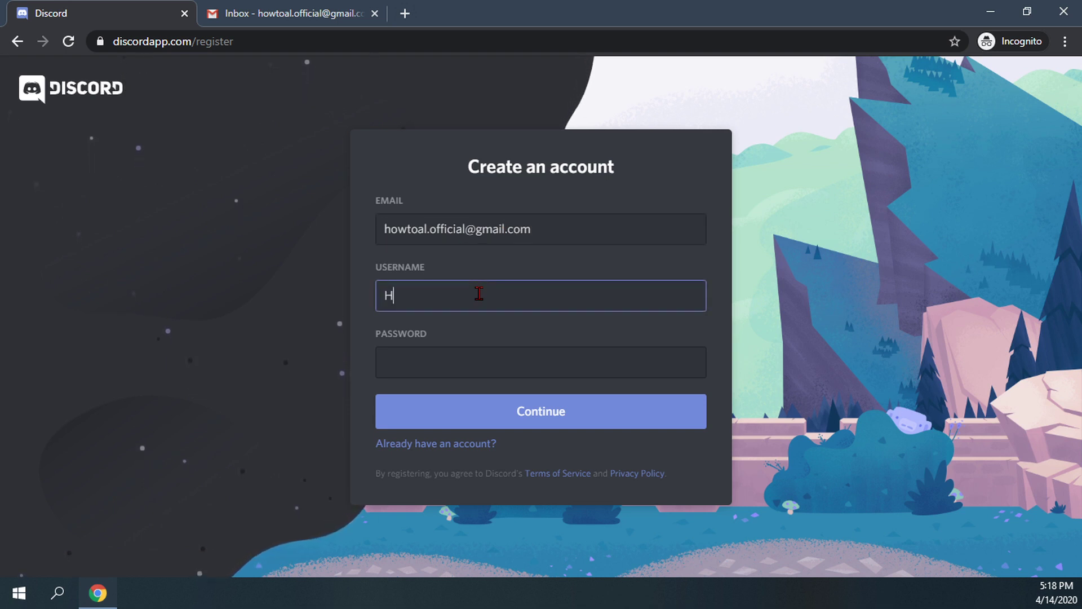
pyautogui.write('ToAl')
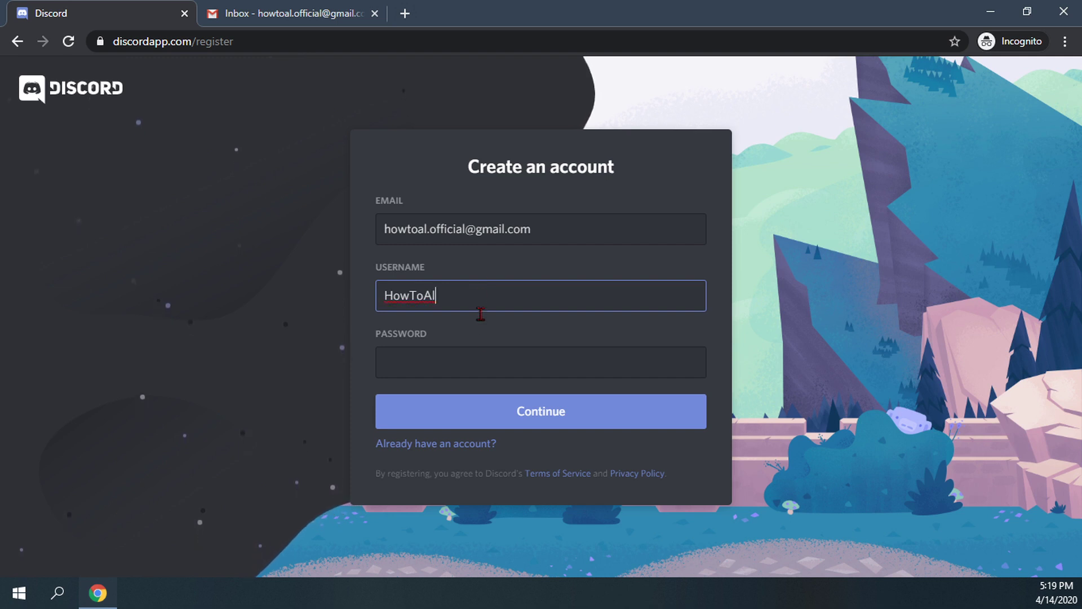
pyautogui.click(477, 356)
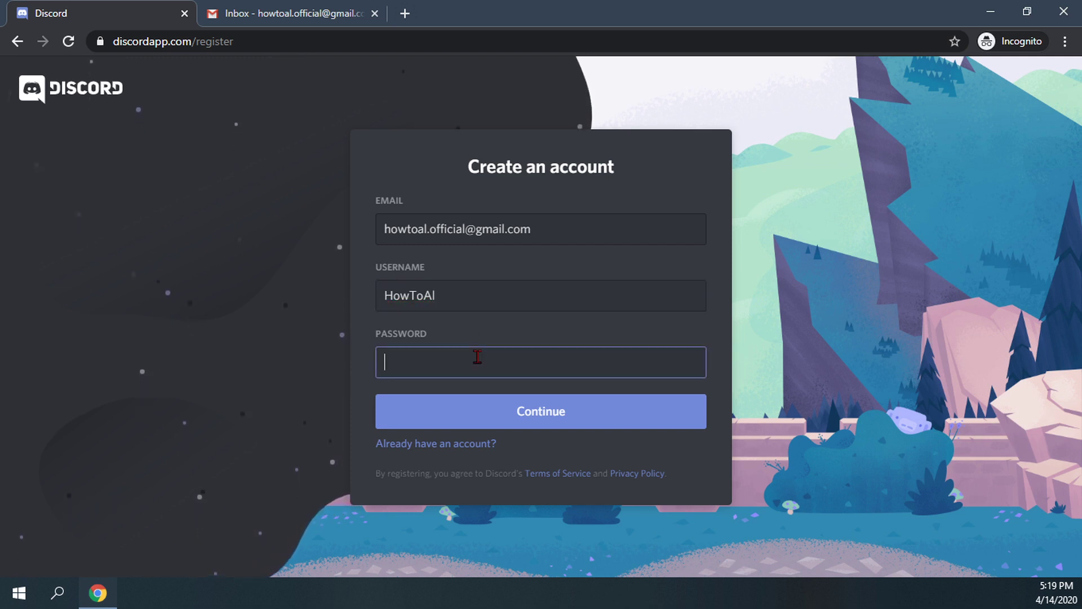
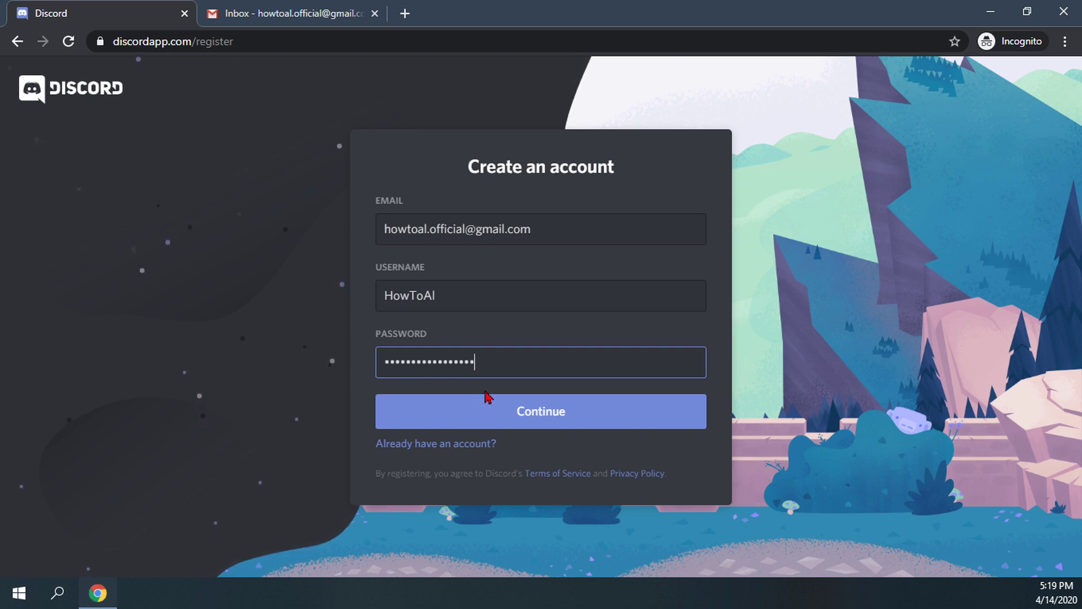
# - Submit the Create an account form with Continue
pyautogui.click(549, 415)
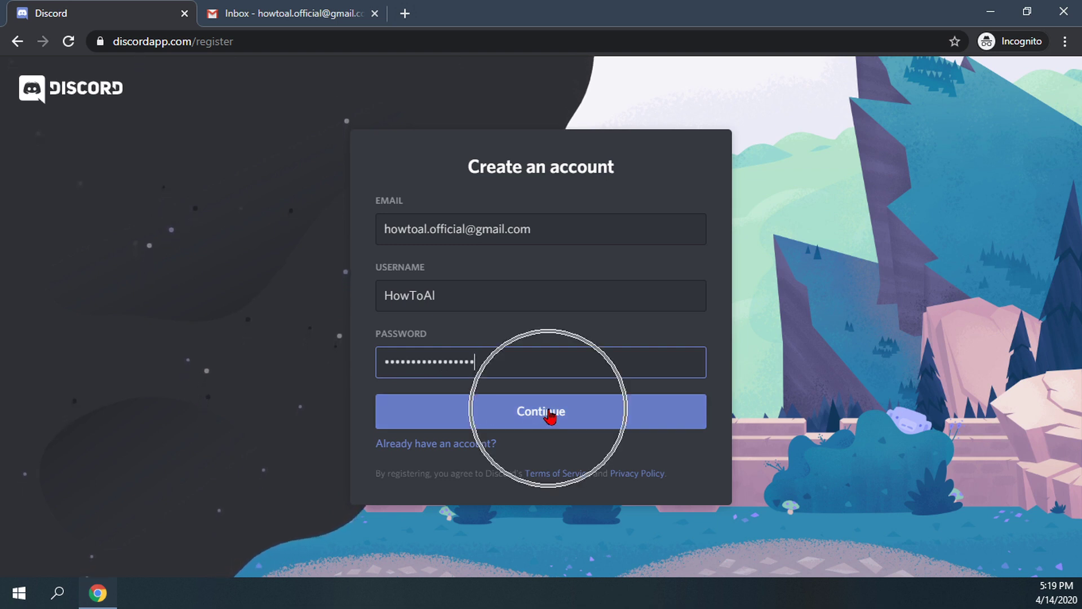